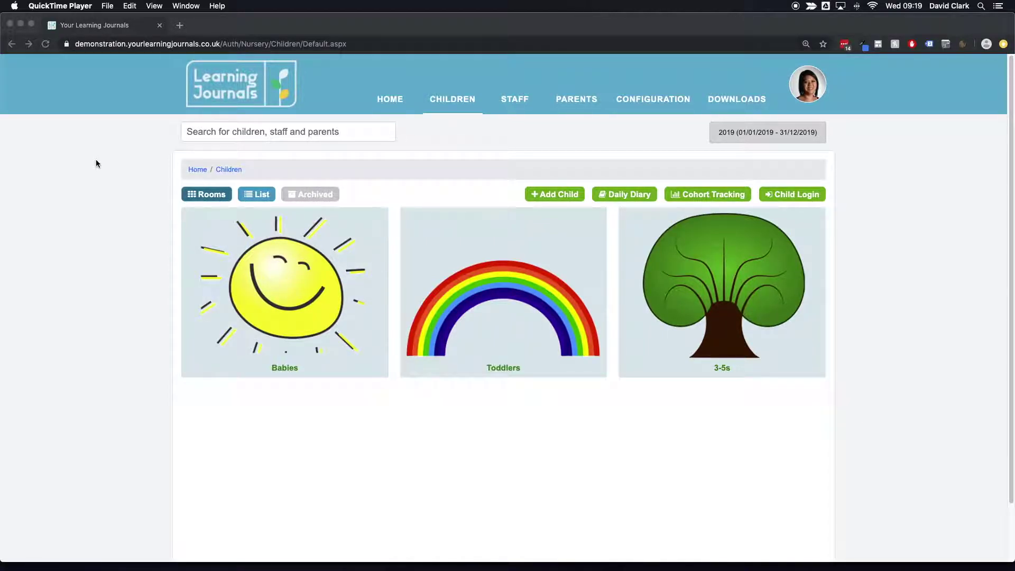
Open the 3-5s room and the profile of the boy in the white sun hat.
{"action": "left_click", "coordinate": [725, 266]}
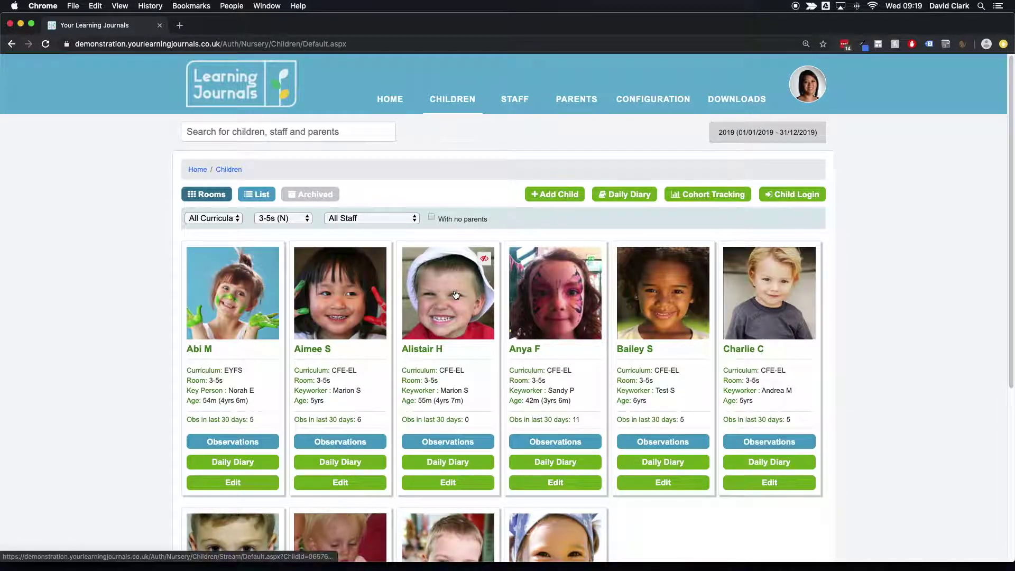
{"action": "left_click", "coordinate": [456, 294]}
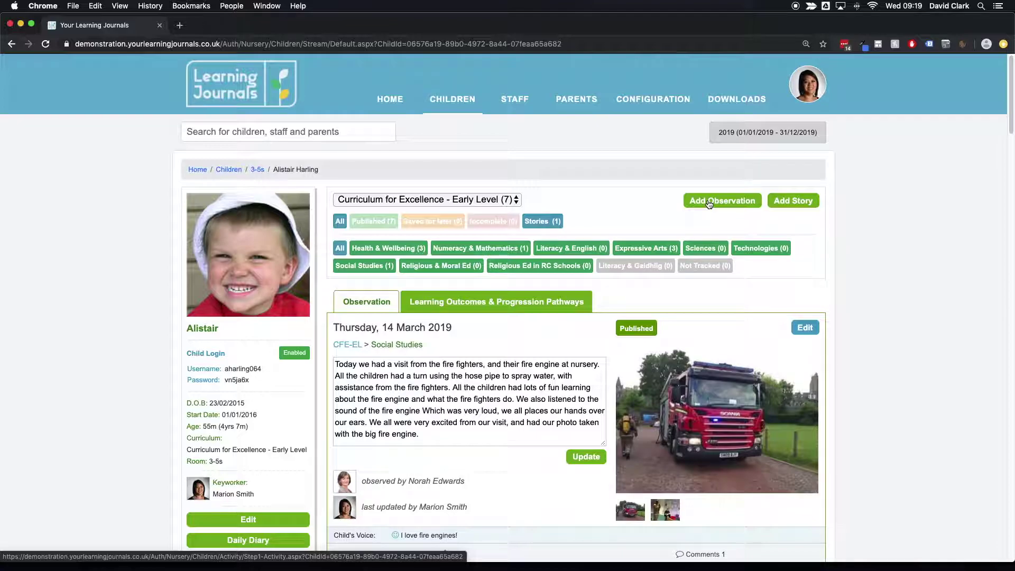
Start a new story reading 'We were out at the park, having fun.'.
{"action": "left_click", "coordinate": [798, 202]}
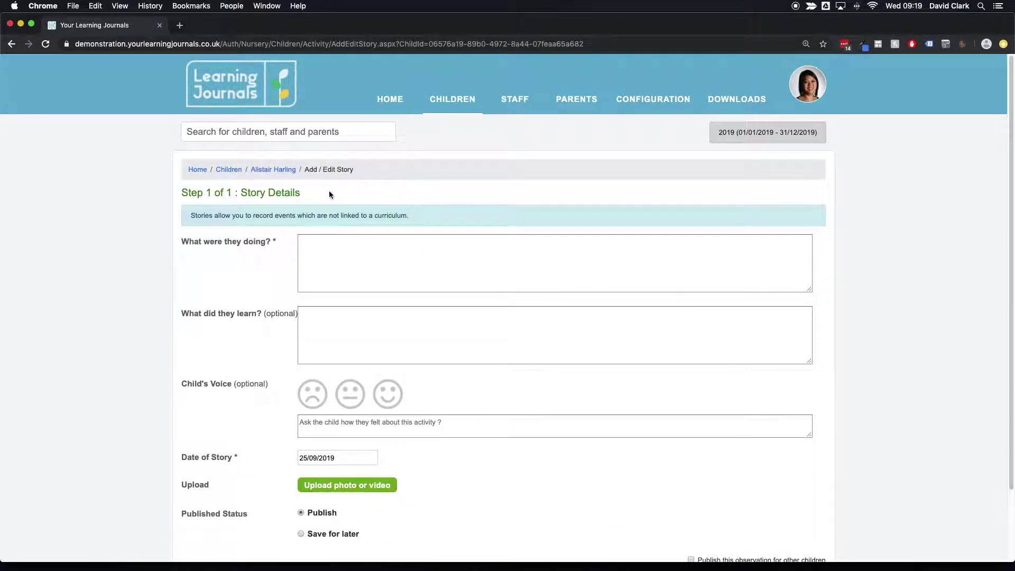
{"action": "scroll", "coordinate": [504, 214], "scroll_direction": "down", "scroll_amount": 3}
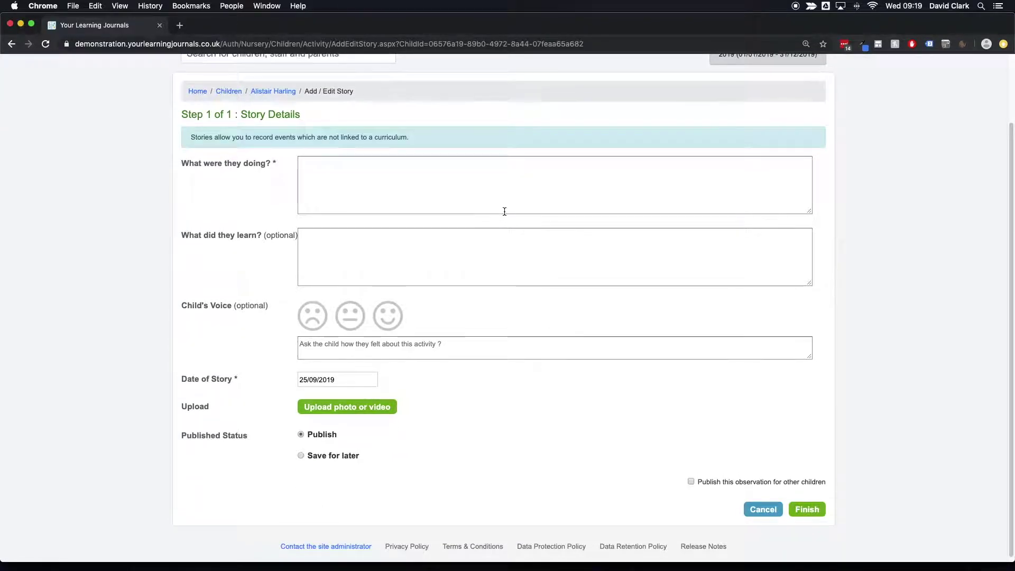
{"action": "left_click", "coordinate": [376, 179]}
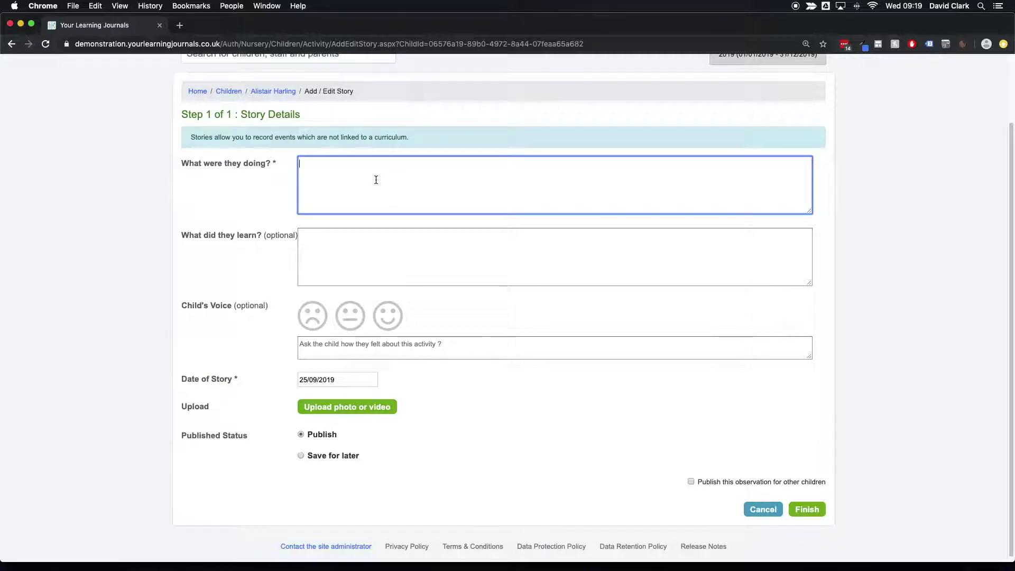
{"action": "type", "text": "We were out at the park, having fun."}
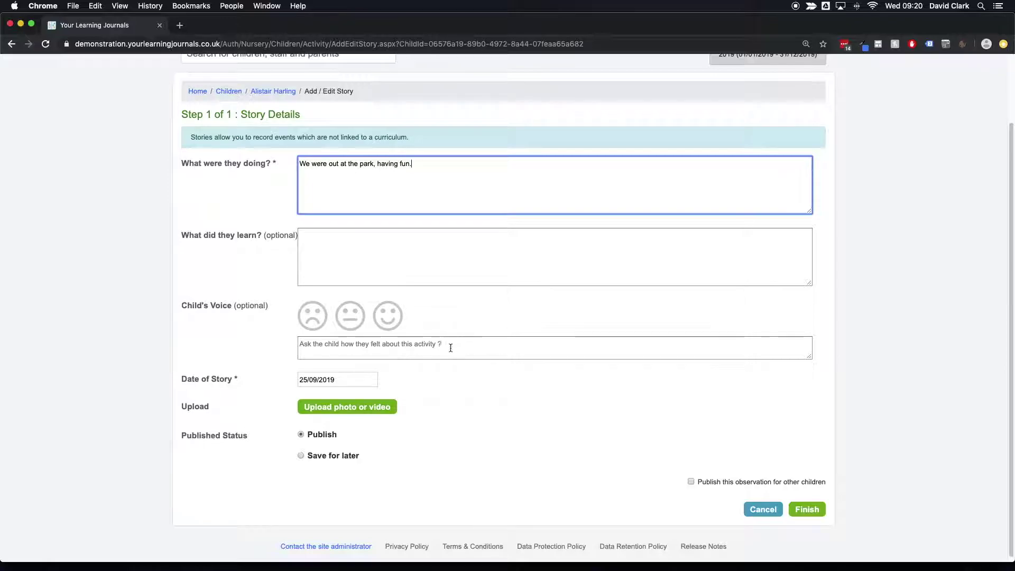
Keep the story date at today, 25/09/2019, and bring up photo uploading.
{"action": "left_click", "coordinate": [346, 380]}
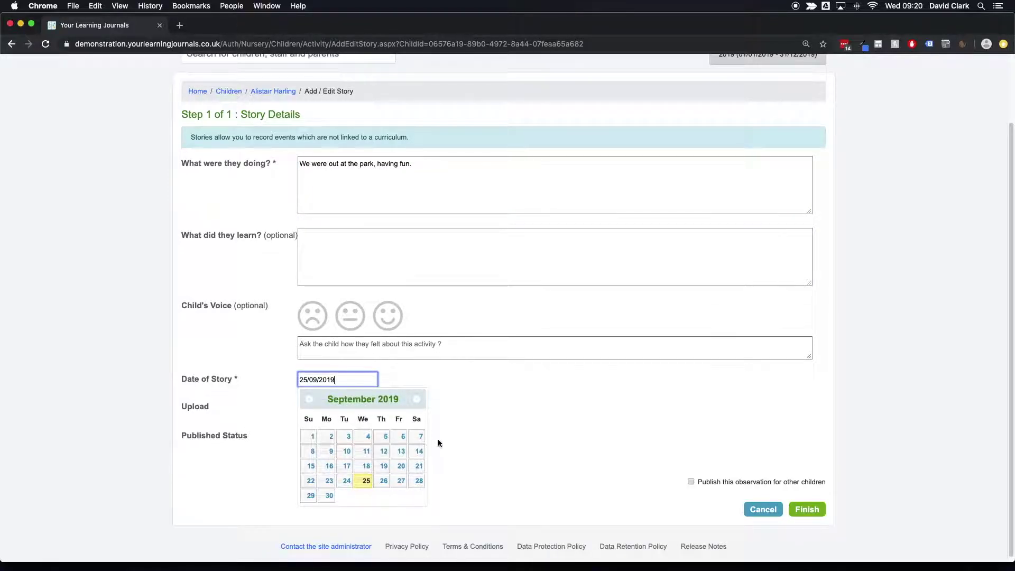
{"action": "left_click", "coordinate": [496, 442]}
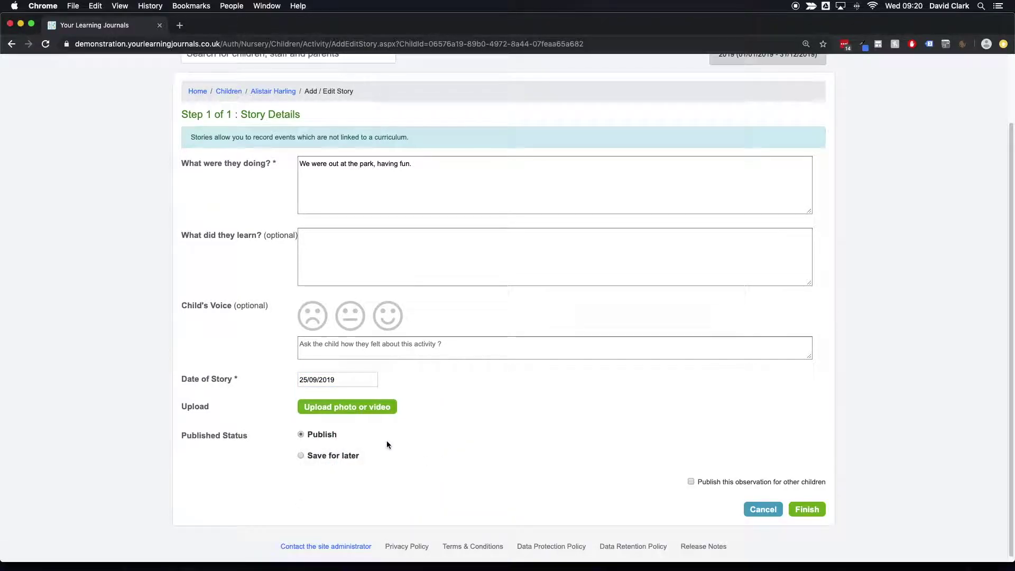
{"action": "left_click", "coordinate": [365, 408]}
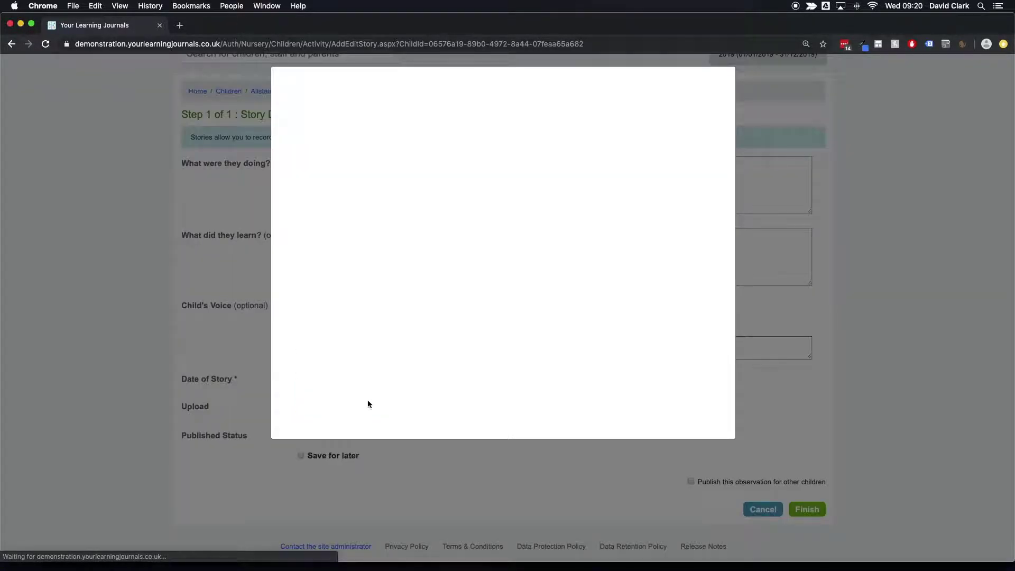
Choose the muddy puddle and garden photos for the two upload slots.
{"action": "left_click", "coordinate": [398, 207]}
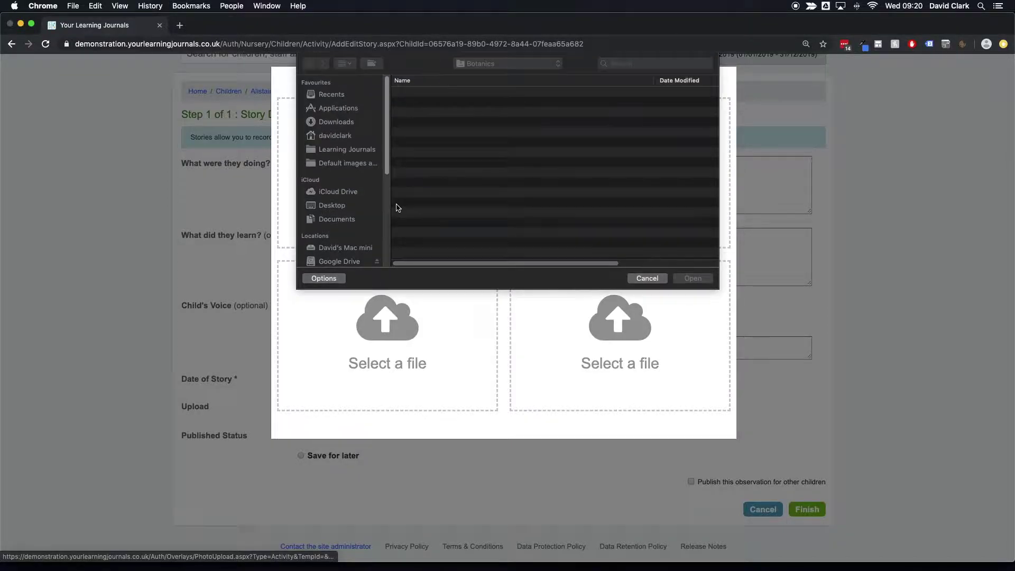
{"action": "double_click", "coordinate": [438, 102]}
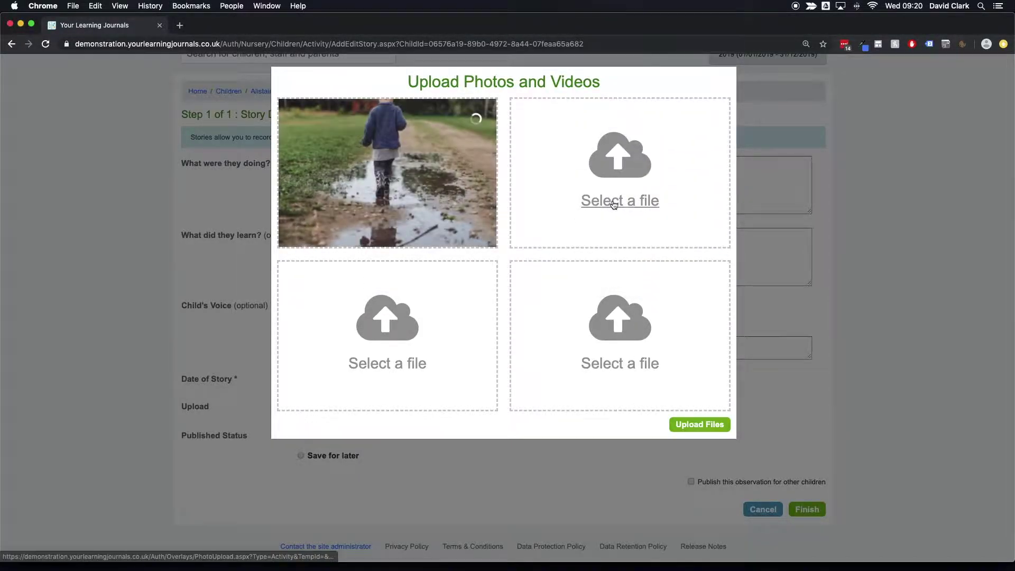
{"action": "left_click", "coordinate": [613, 205]}
{"action": "key", "text": "Escape"}
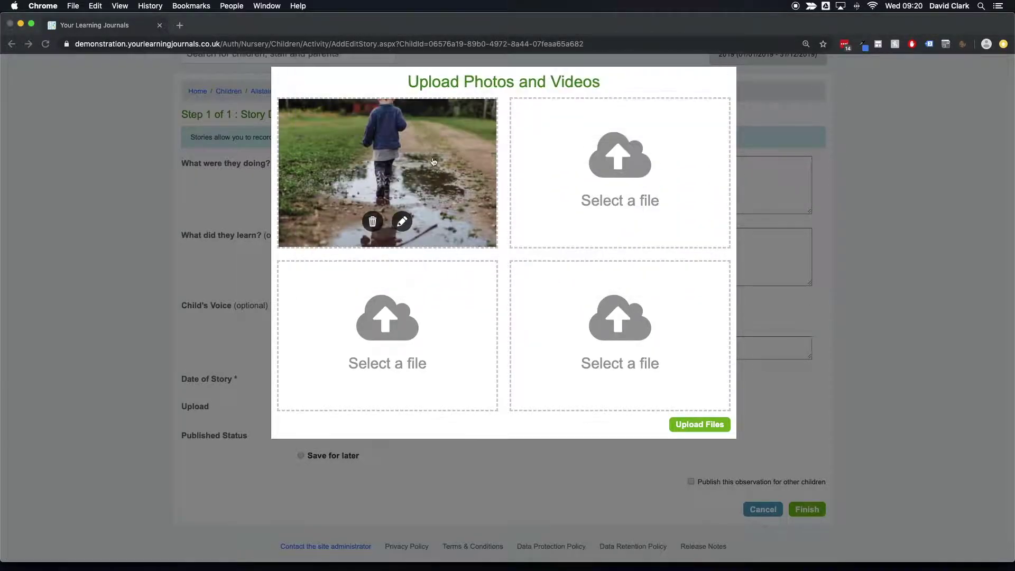
Upload both photos and save the published story.
{"action": "left_click", "coordinate": [692, 423]}
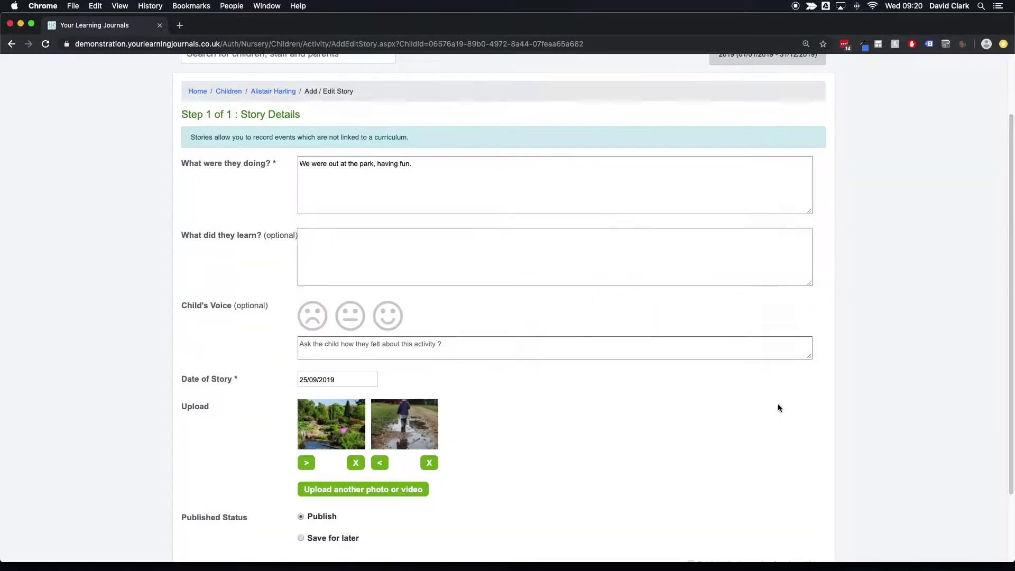
{"action": "scroll", "coordinate": [788, 405], "scroll_direction": "down", "scroll_amount": 3}
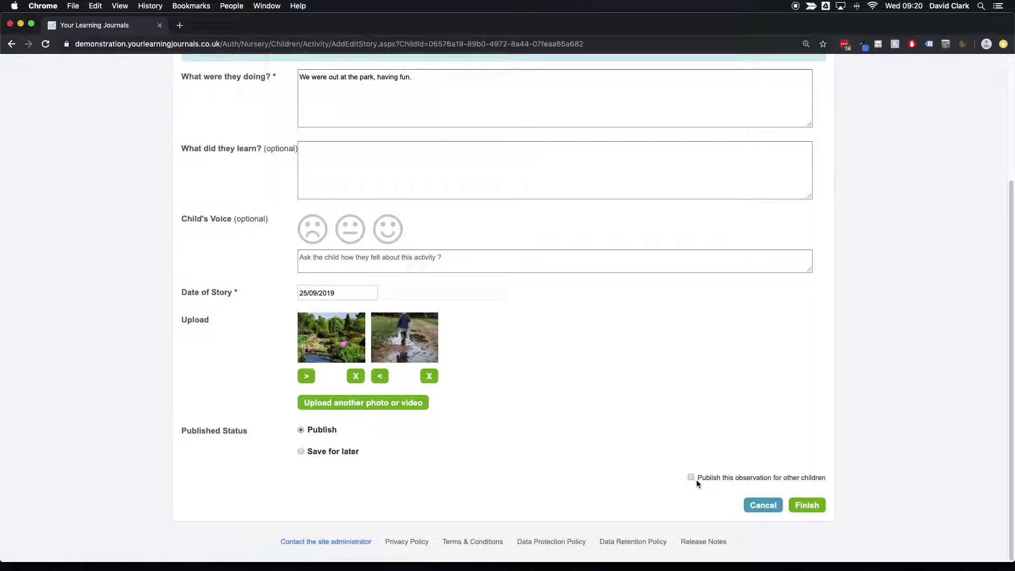
{"action": "left_click", "coordinate": [800, 506]}
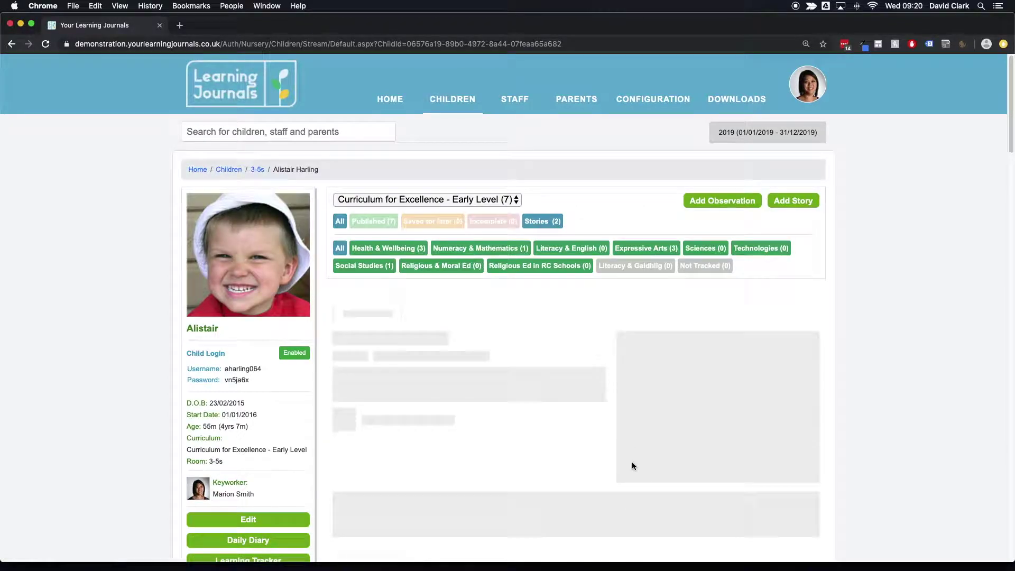
Flip between the puddle and garden photos in the new story.
{"action": "scroll", "coordinate": [822, 334], "scroll_direction": "down", "scroll_amount": 1}
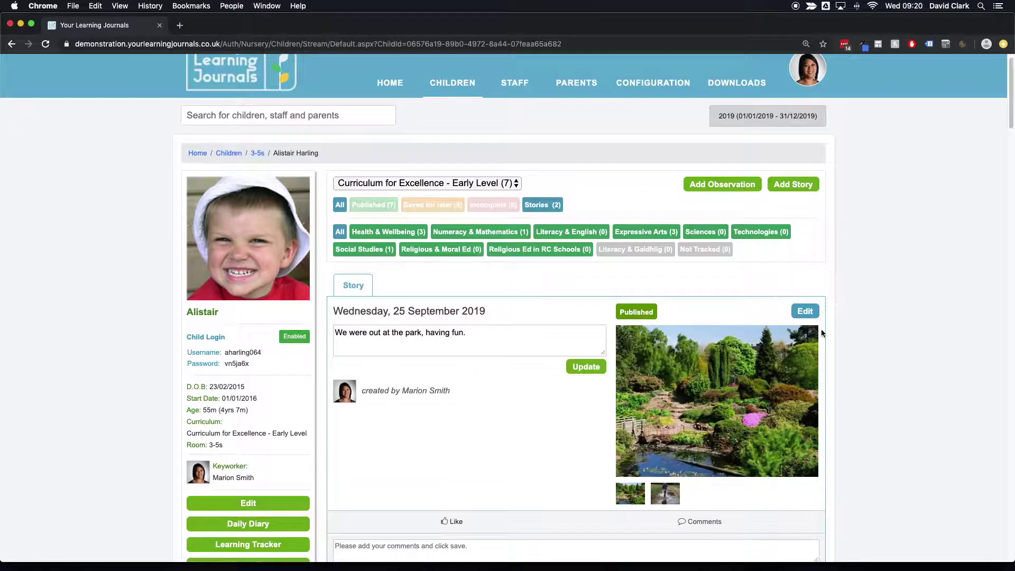
{"action": "scroll", "coordinate": [822, 332], "scroll_direction": "down", "scroll_amount": 3}
{"action": "left_click", "coordinate": [668, 427]}
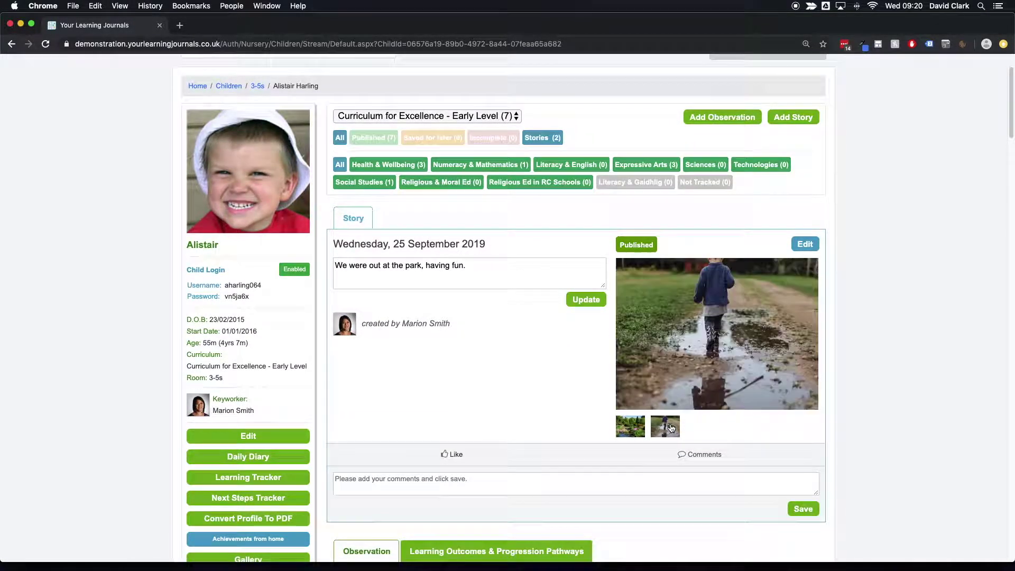
{"action": "left_click", "coordinate": [631, 427]}
Show the fire-engine observation's Learning Outcomes & Progression Pathways.
{"action": "scroll", "coordinate": [713, 373], "scroll_direction": "down", "scroll_amount": 2}
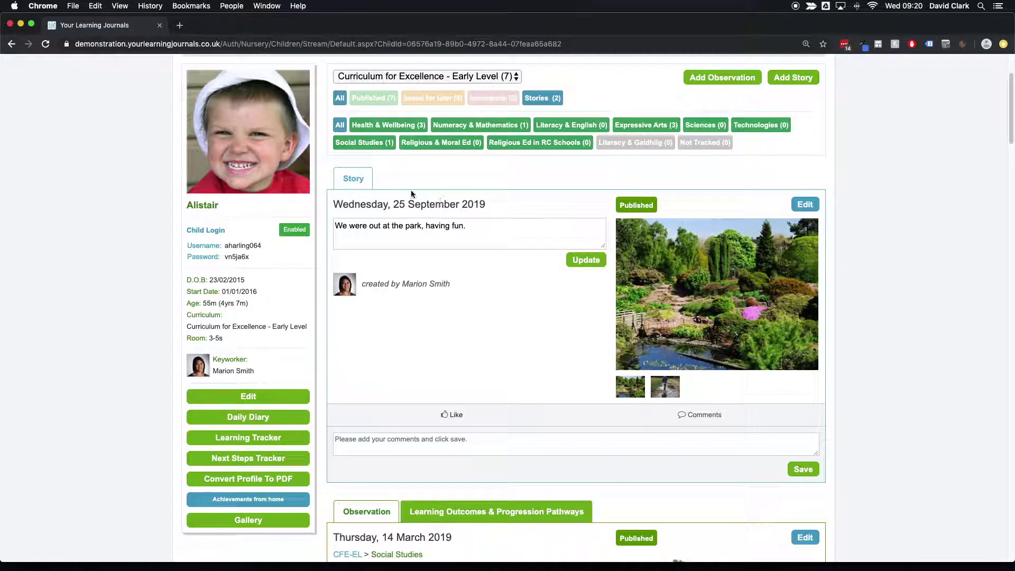
{"action": "scroll", "coordinate": [470, 246], "scroll_direction": "down", "scroll_amount": 10}
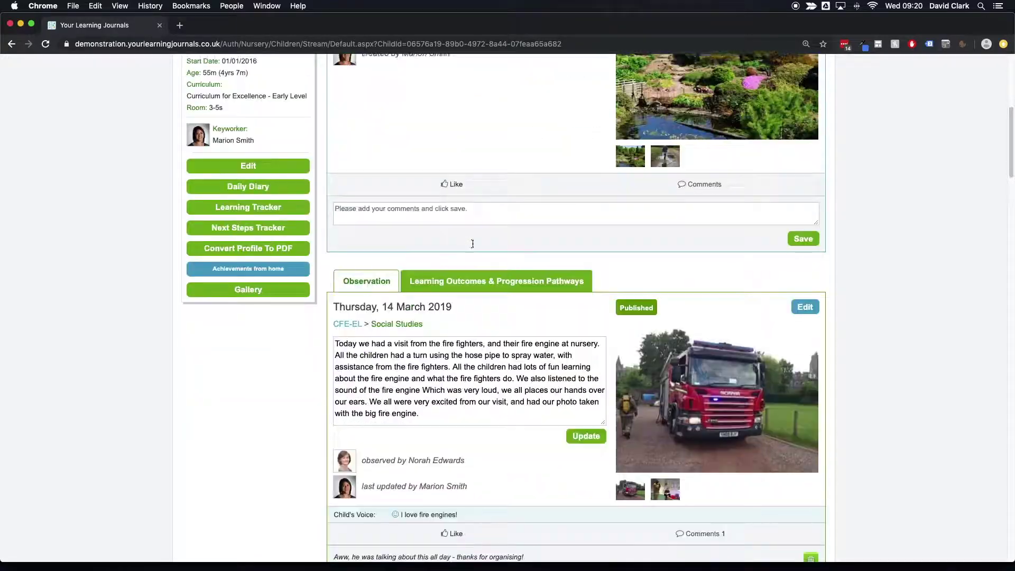
{"action": "scroll", "coordinate": [372, 283], "scroll_direction": "down", "scroll_amount": 4}
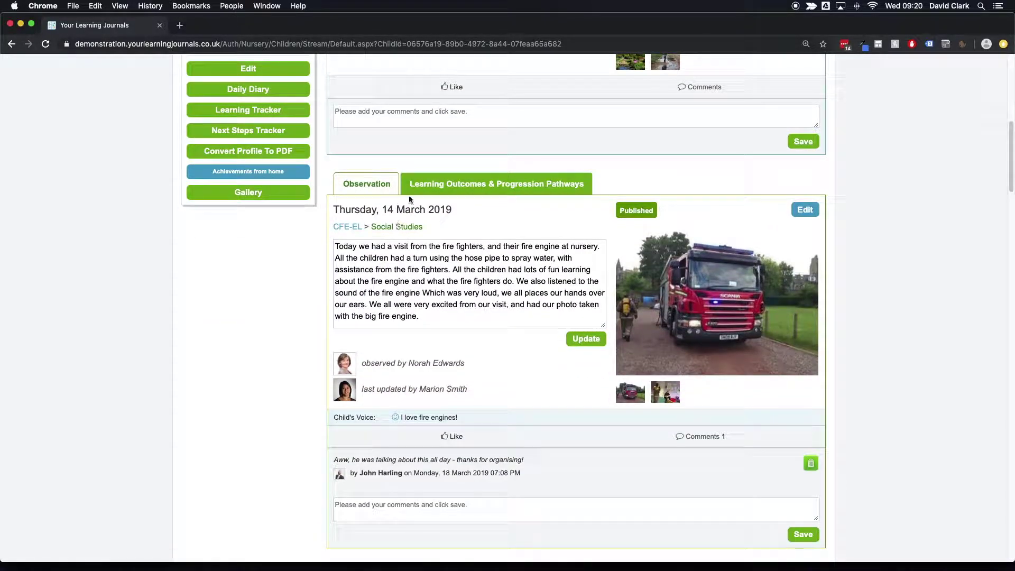
{"action": "left_click", "coordinate": [539, 189]}
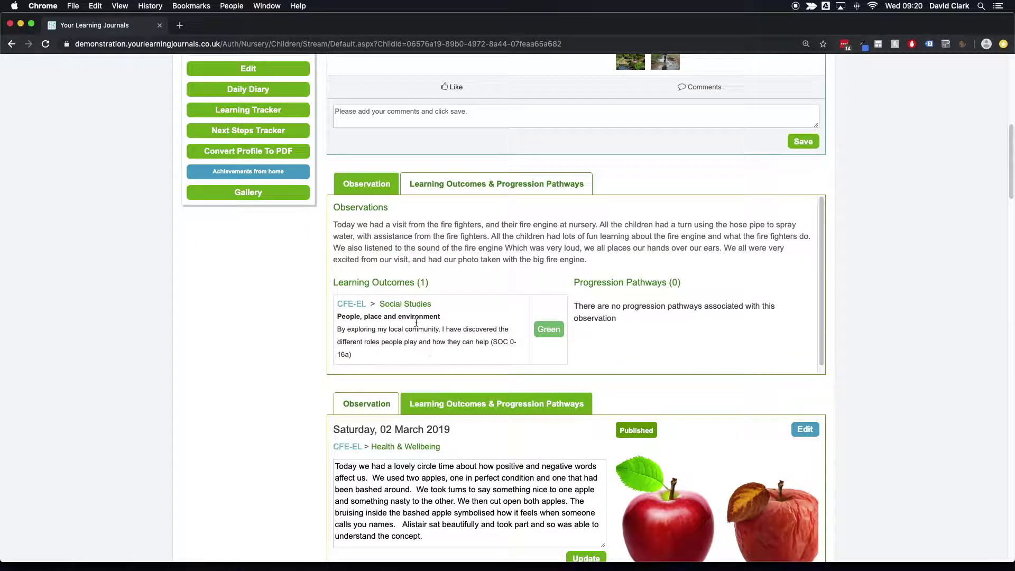
{"action": "scroll", "coordinate": [417, 295], "scroll_direction": "up", "scroll_amount": 1}
{"action": "scroll", "coordinate": [417, 294], "scroll_direction": "up", "scroll_amount": 10}
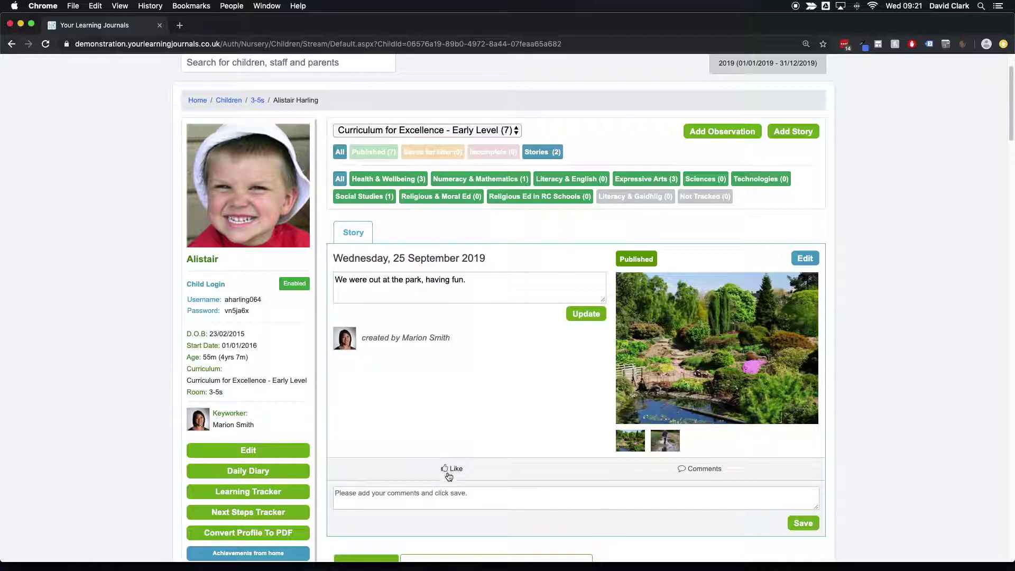
{"action": "scroll", "coordinate": [672, 476], "scroll_direction": "down", "scroll_amount": 1}
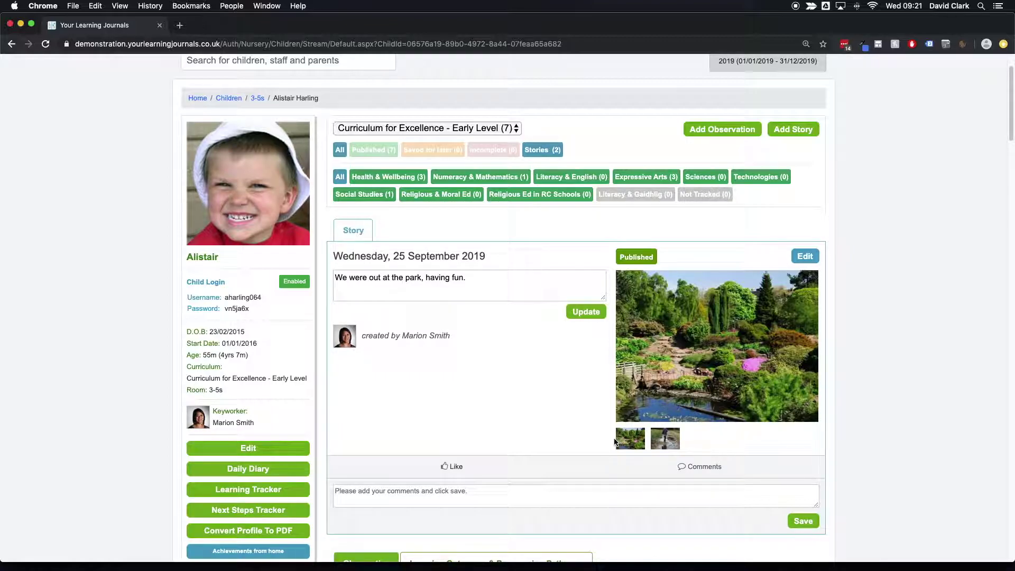
{"action": "scroll", "coordinate": [803, 385], "scroll_direction": "up", "scroll_amount": 2}
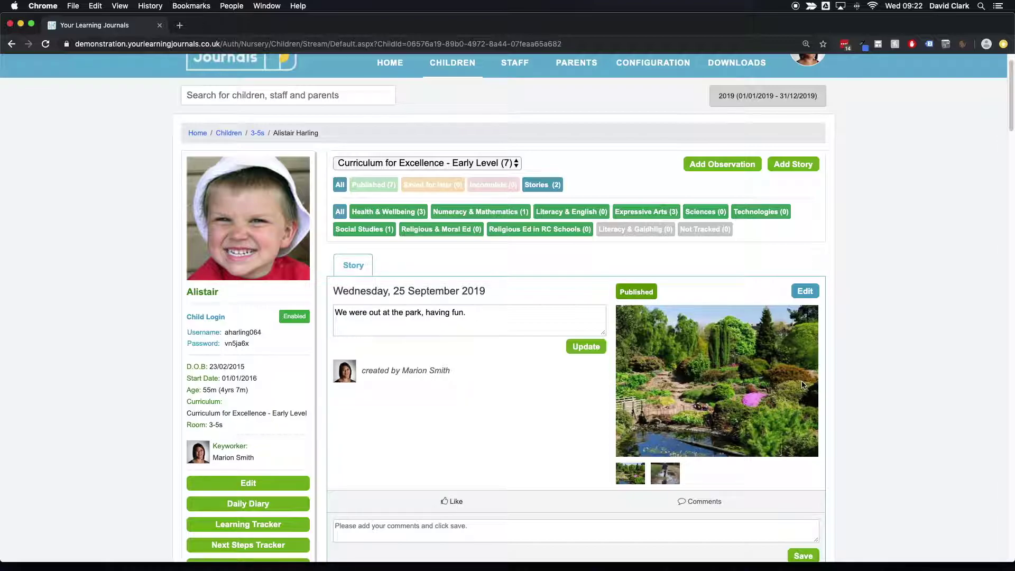
{"action": "scroll", "coordinate": [803, 385], "scroll_direction": "down", "scroll_amount": 3}
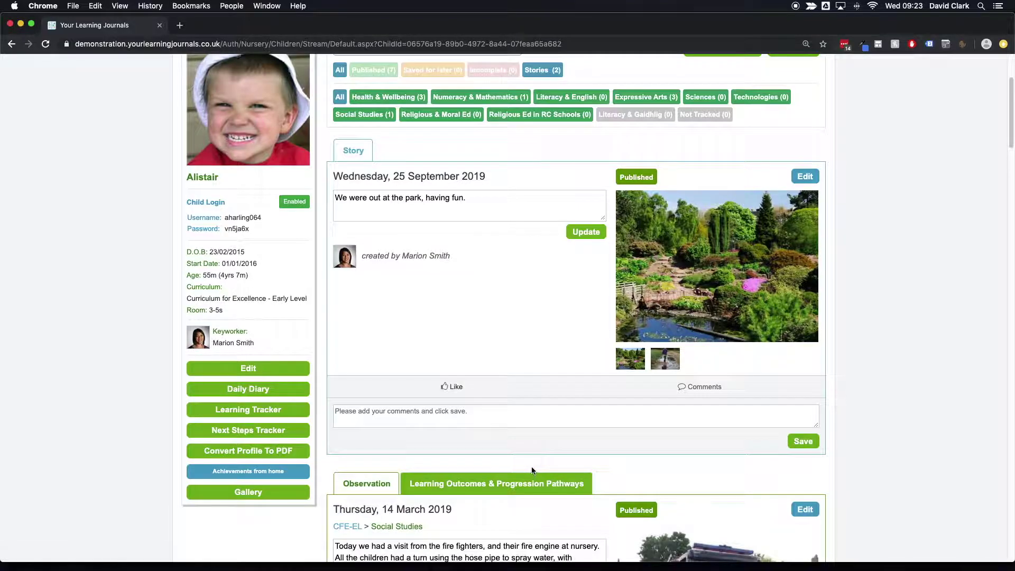
{"action": "scroll", "coordinate": [532, 469], "scroll_direction": "up", "scroll_amount": 2}
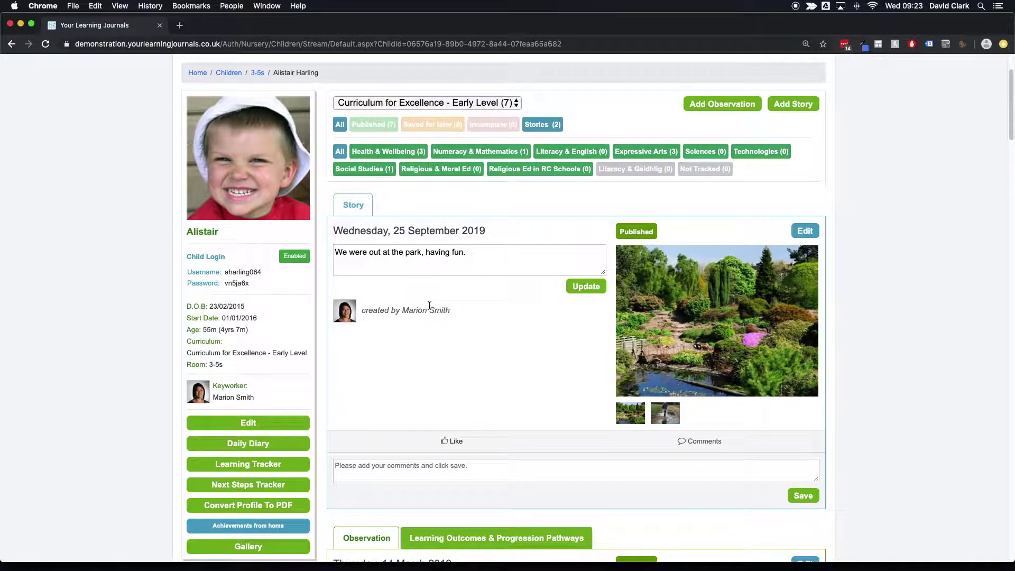
{"action": "left_click", "coordinate": [793, 105]}
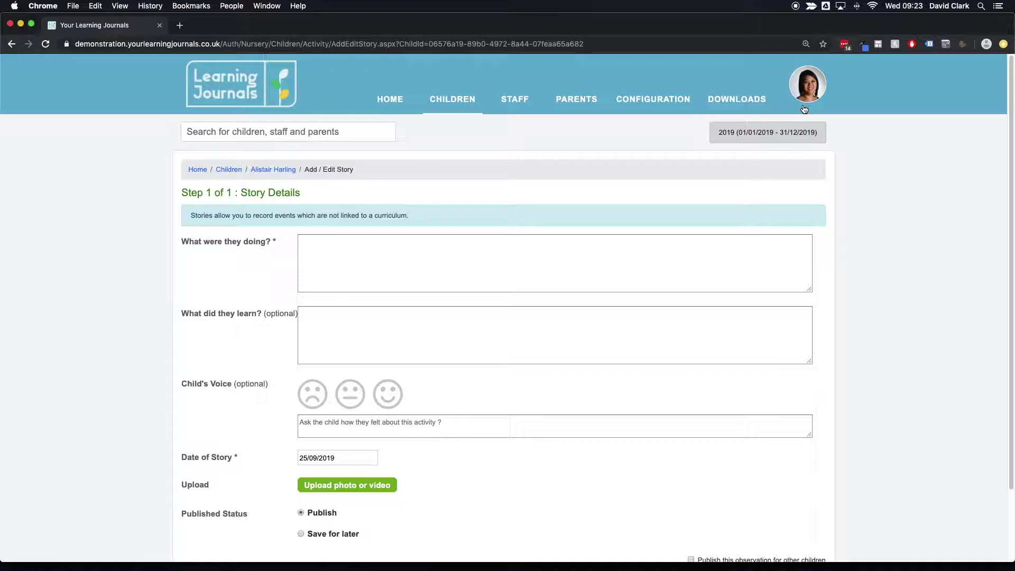
Publish a story reading 'Content', shared with other children too.
{"action": "left_click", "coordinate": [363, 266]}
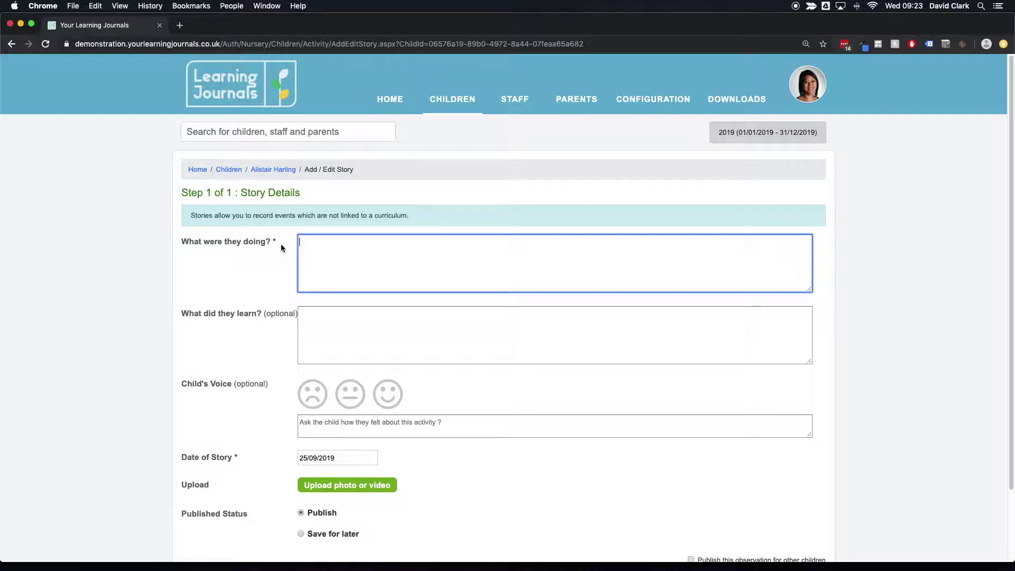
{"action": "scroll", "coordinate": [396, 229], "scroll_direction": "down", "scroll_amount": 3}
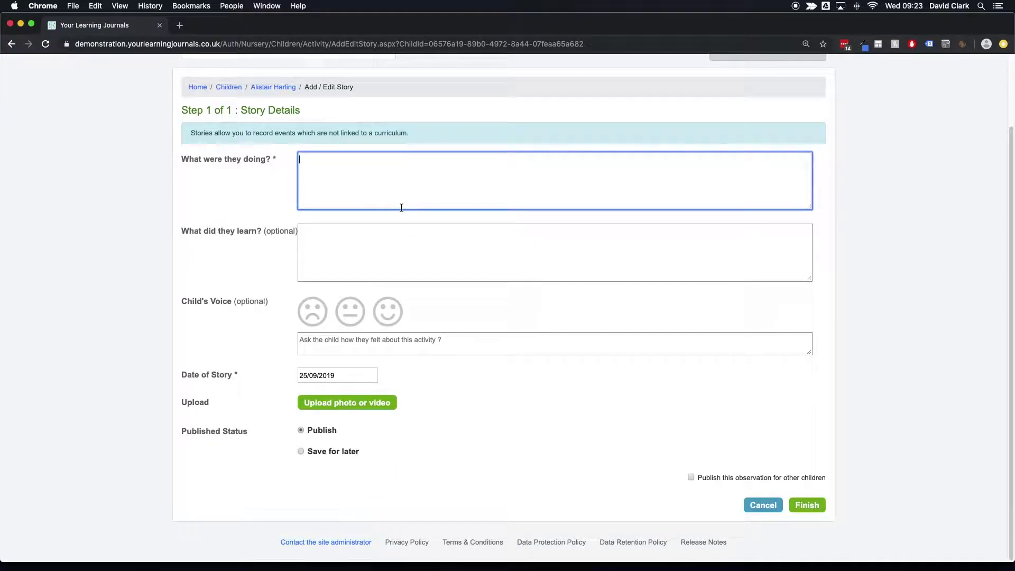
{"action": "type", "text": "Content"}
{"action": "left_click", "coordinate": [745, 477]}
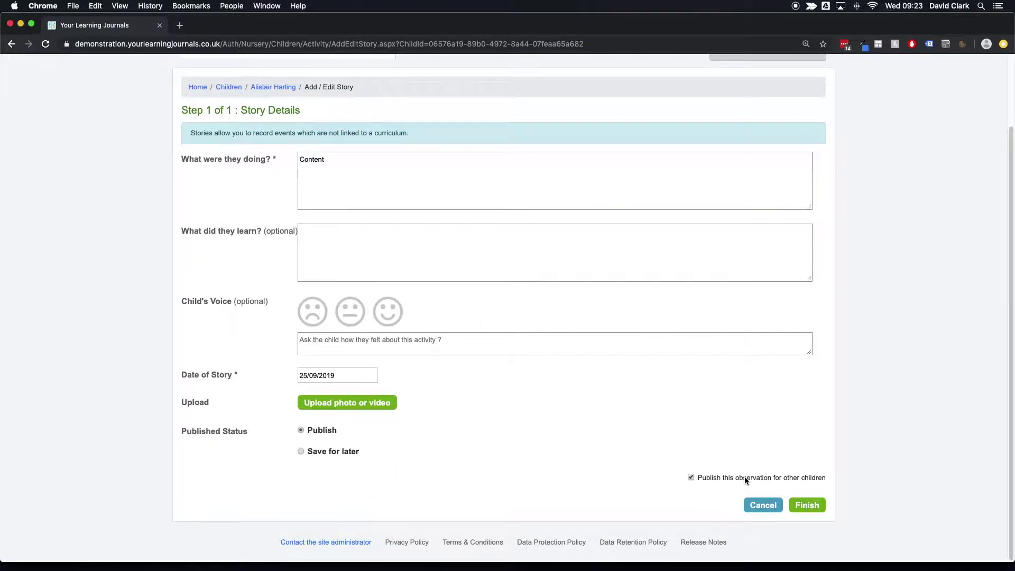
{"action": "left_click", "coordinate": [807, 506]}
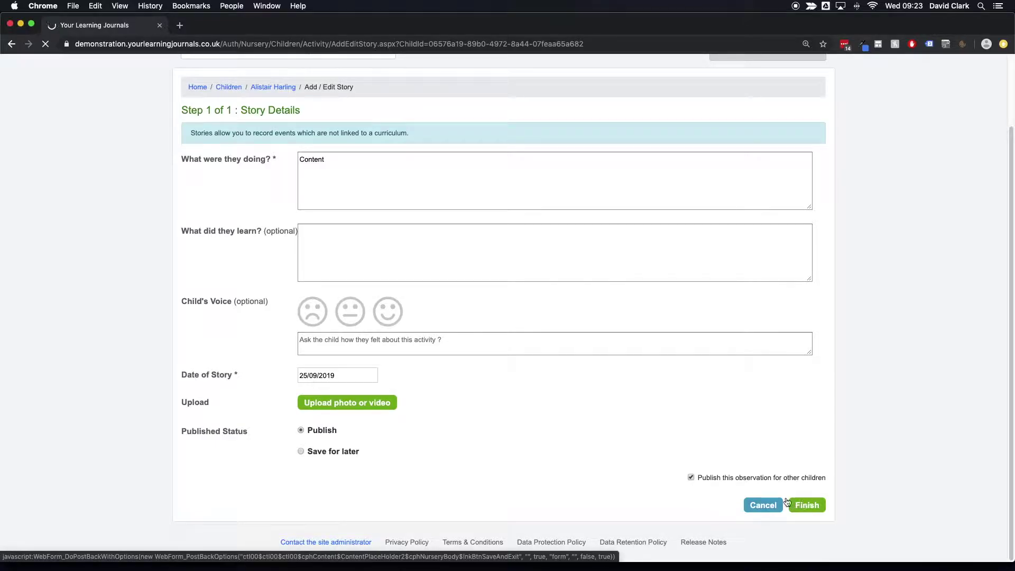
Copy the Content story to all nine 3-5s children and return to the profile.
{"action": "scroll", "coordinate": [792, 430], "scroll_direction": "down", "scroll_amount": 5}
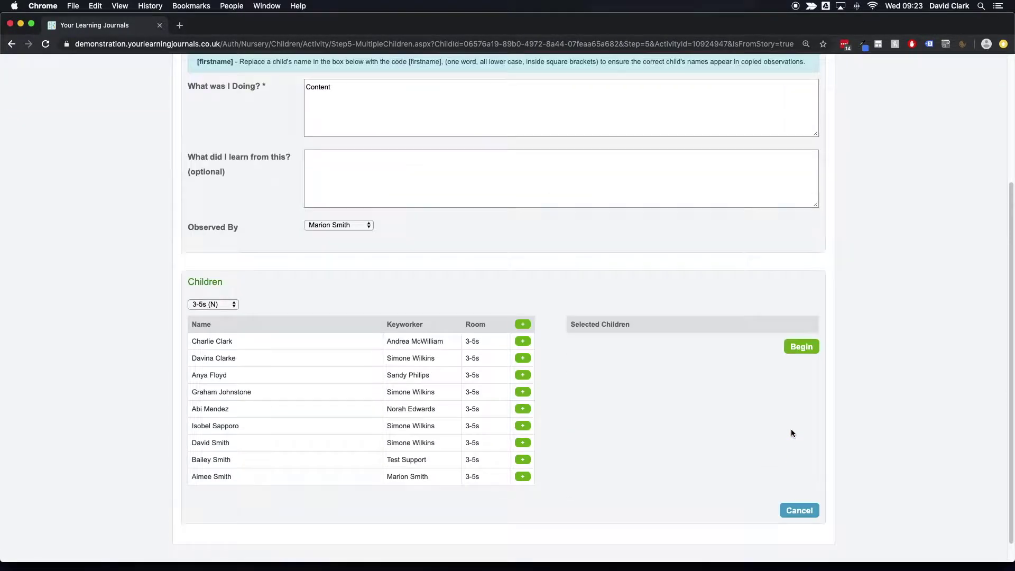
{"action": "left_click", "coordinate": [523, 325]}
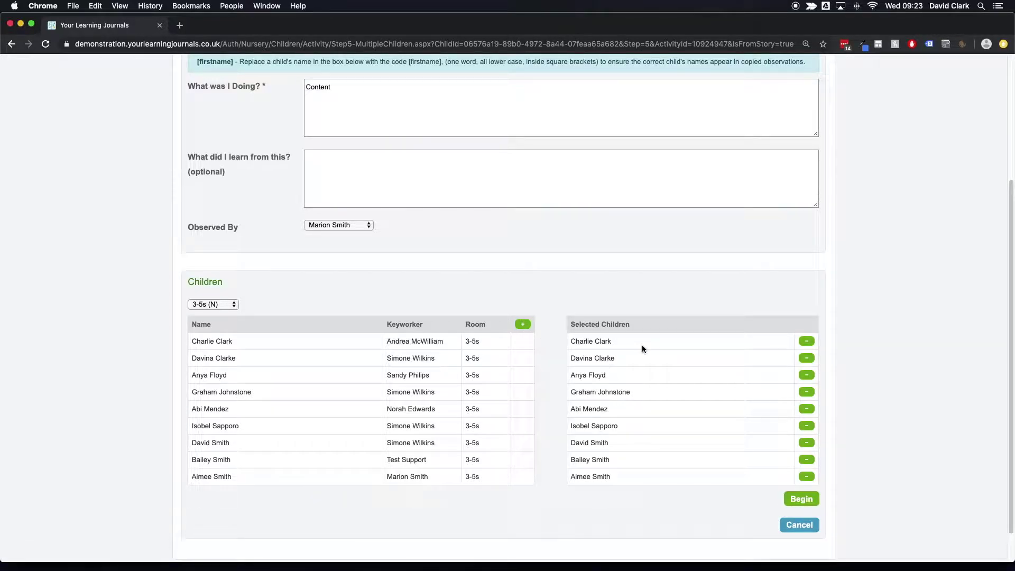
{"action": "left_click", "coordinate": [801, 501]}
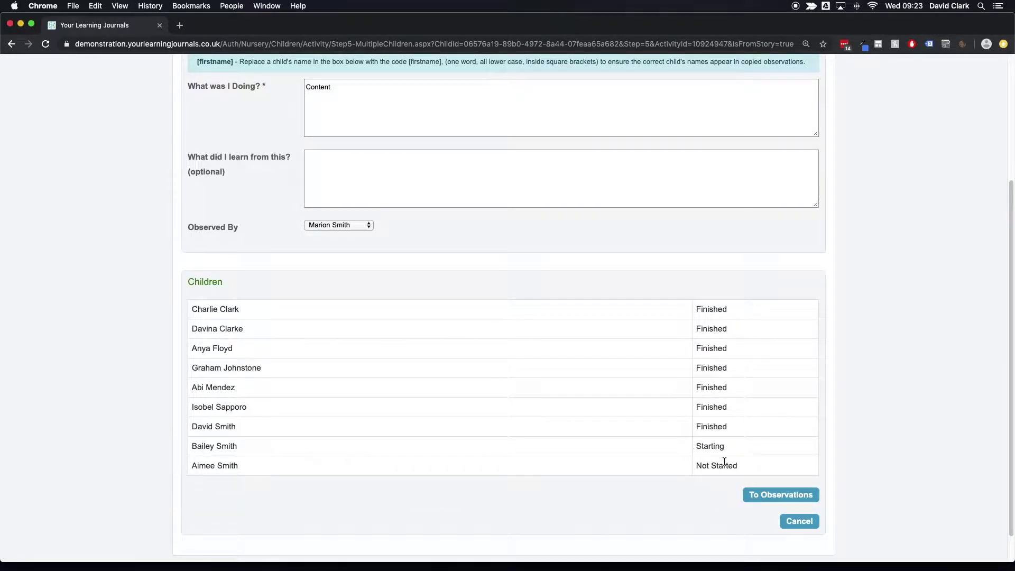
{"action": "left_click", "coordinate": [757, 499]}
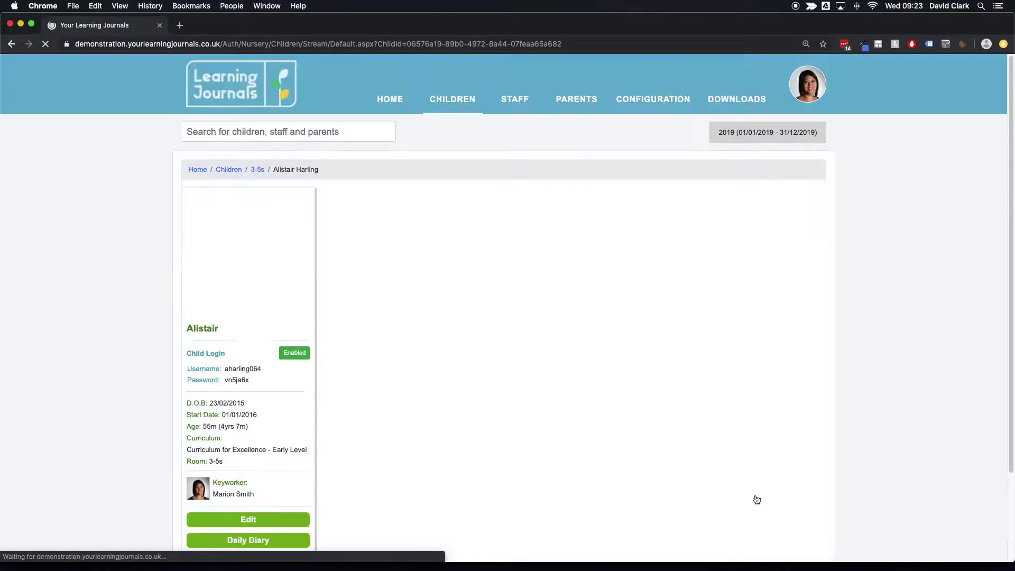